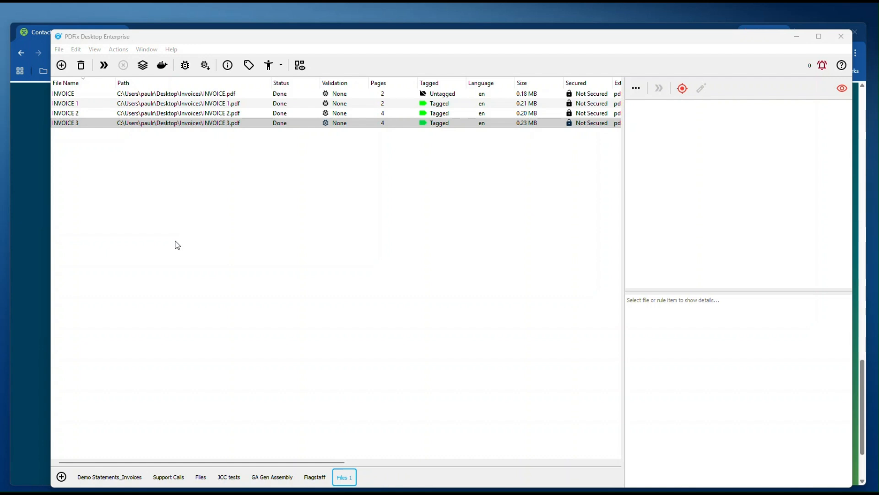
Step: Validate all four invoices in the Invoices folder
left_click(83, 94)
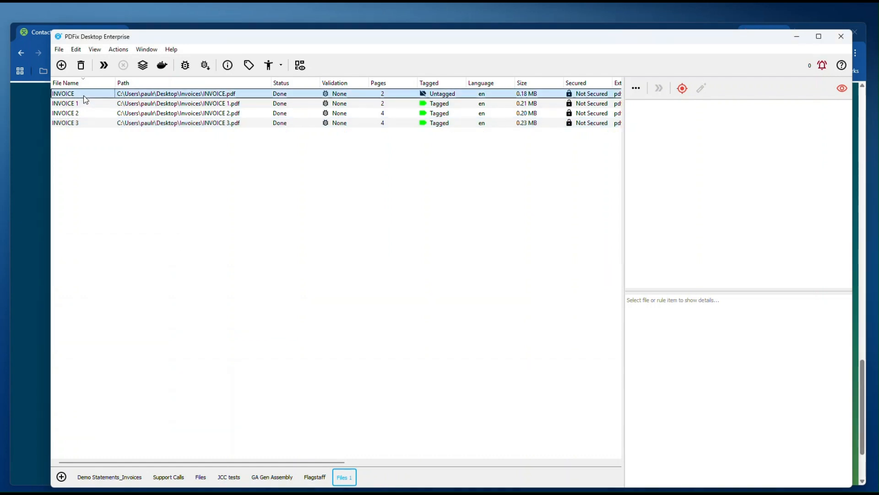
left_click(81, 122, "shift")
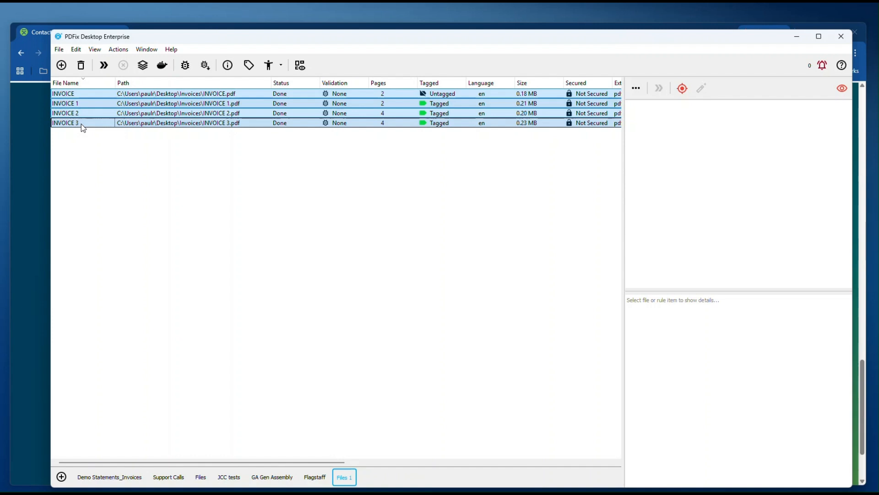
left_click(185, 65)
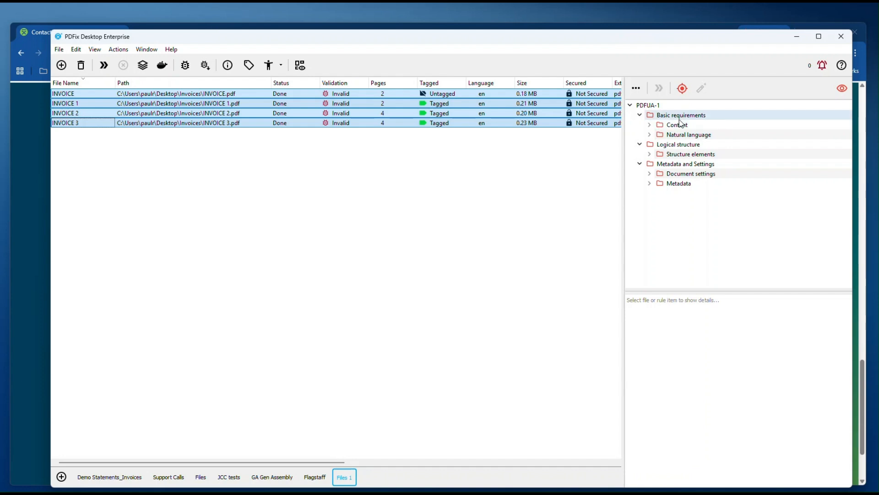
Step: Examine the failed Content and Natural language rules and the files affected by each
left_click(650, 126)
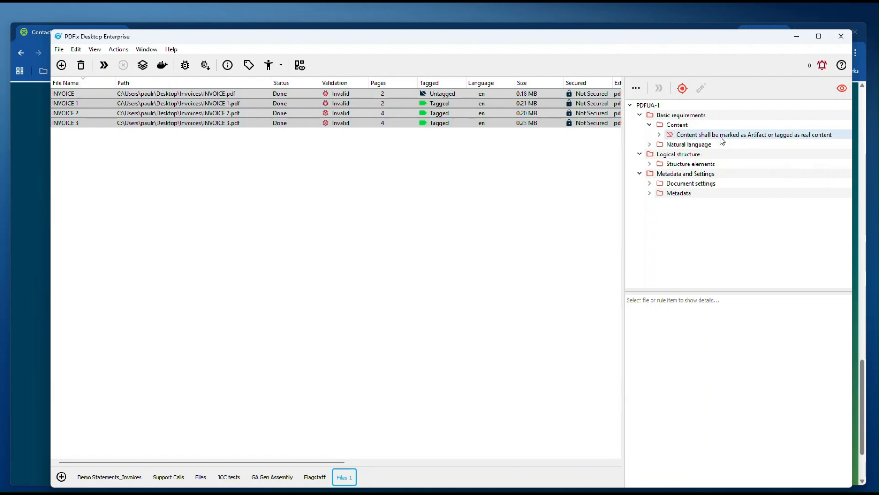
left_click(694, 136)
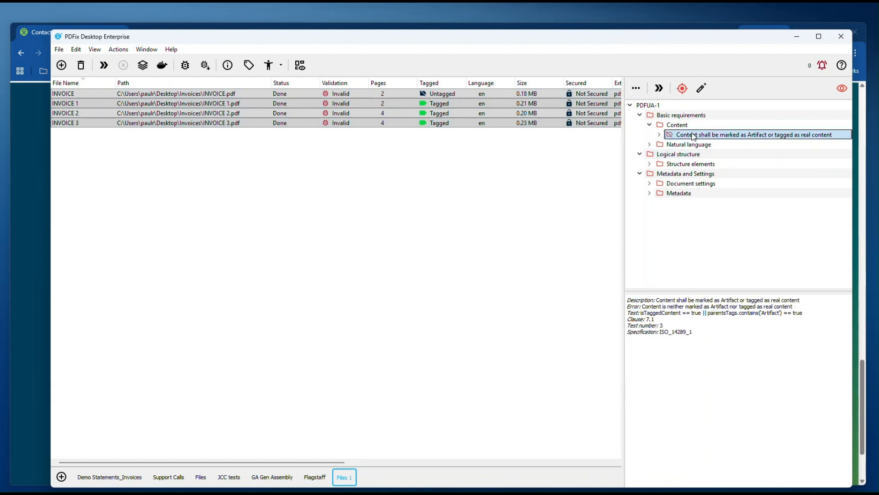
left_click(660, 135)
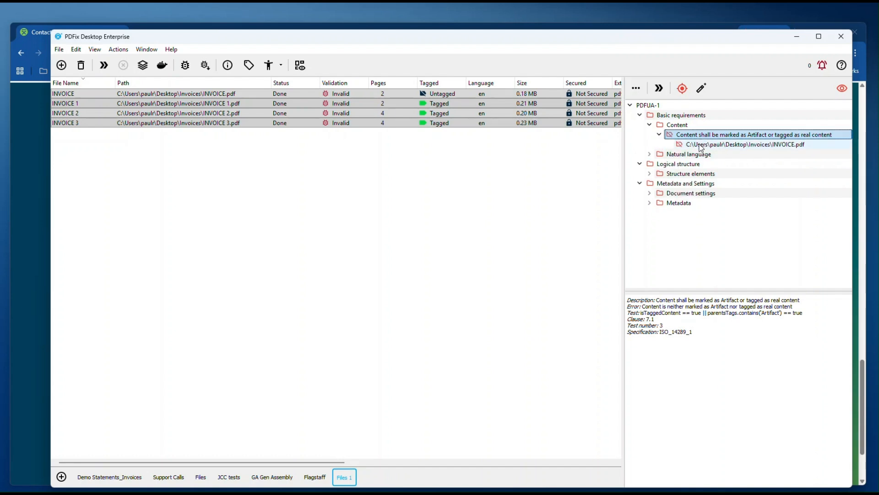
left_click(649, 154)
left_click(660, 164)
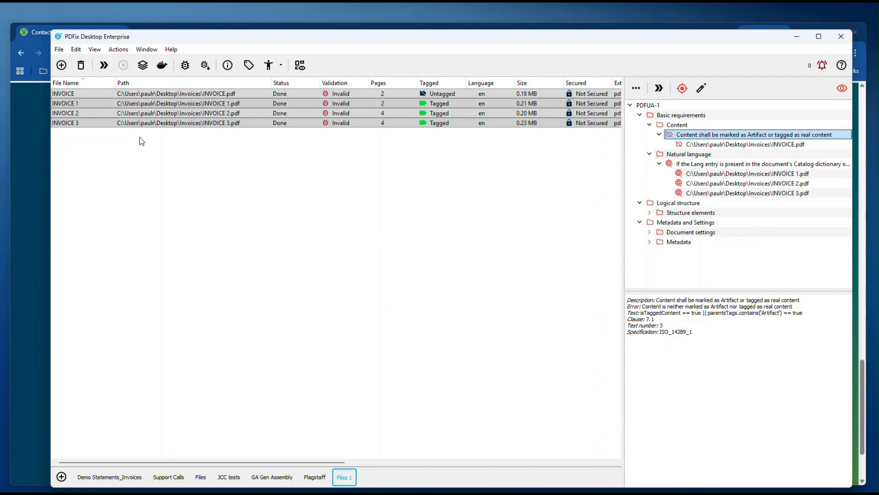
Step: Run AutoTag on the four original invoices with the output path set to {folder}Rem\{name}
left_click(82, 93)
left_click(84, 122, "shift")
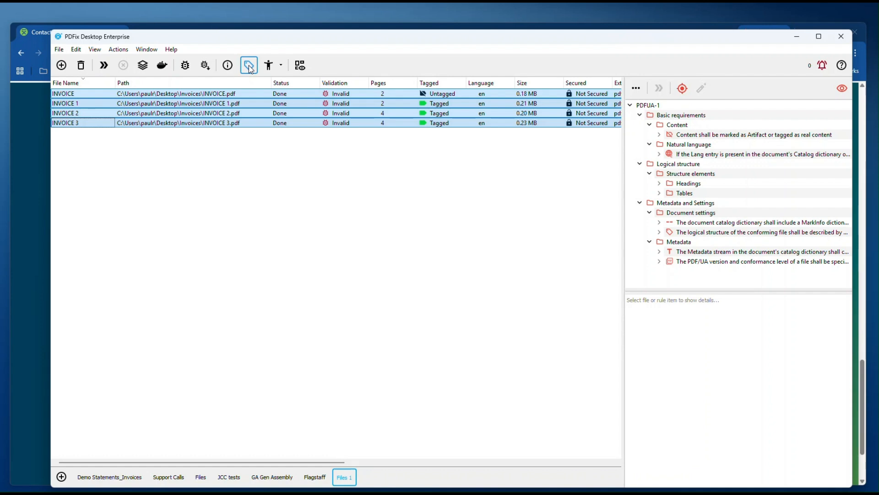
left_click(249, 67)
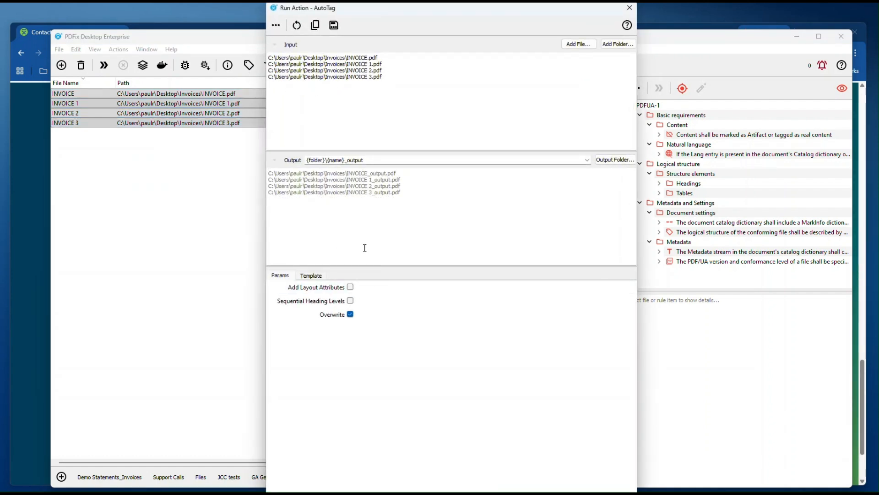
left_click(326, 162)
type("Rem")
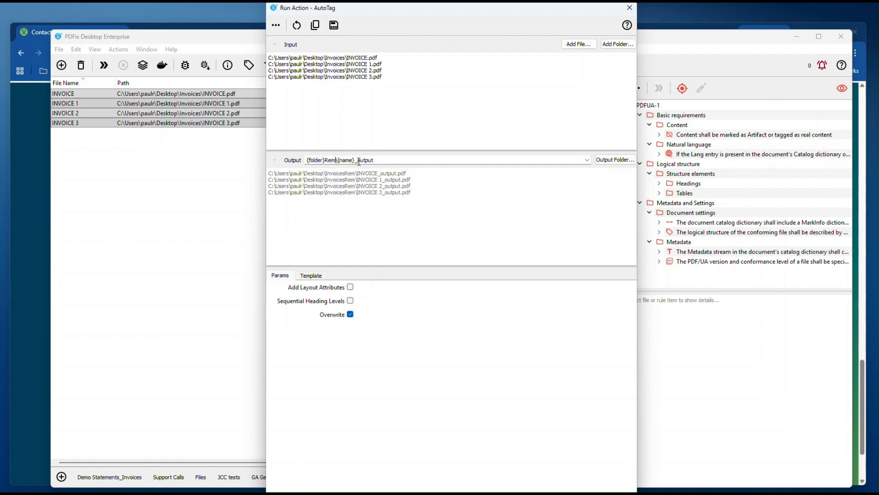
left_click_drag(376, 160, 358, 161)
key("BackSpace")
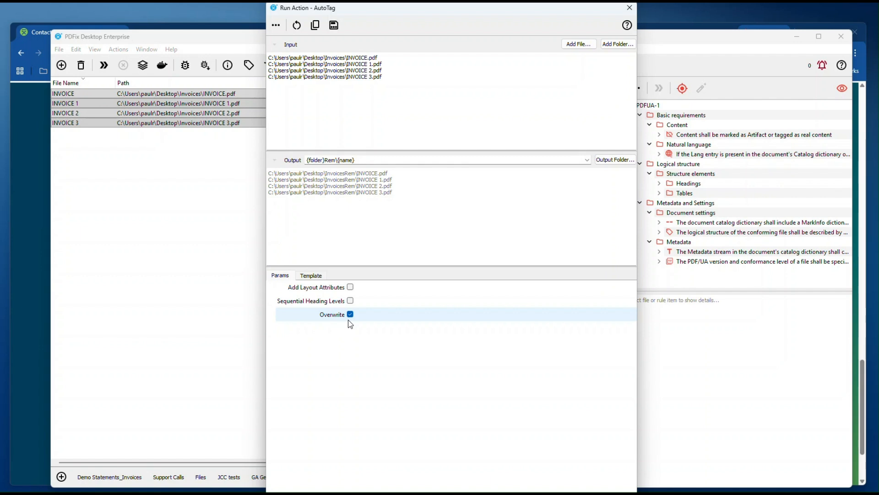
left_click(311, 276)
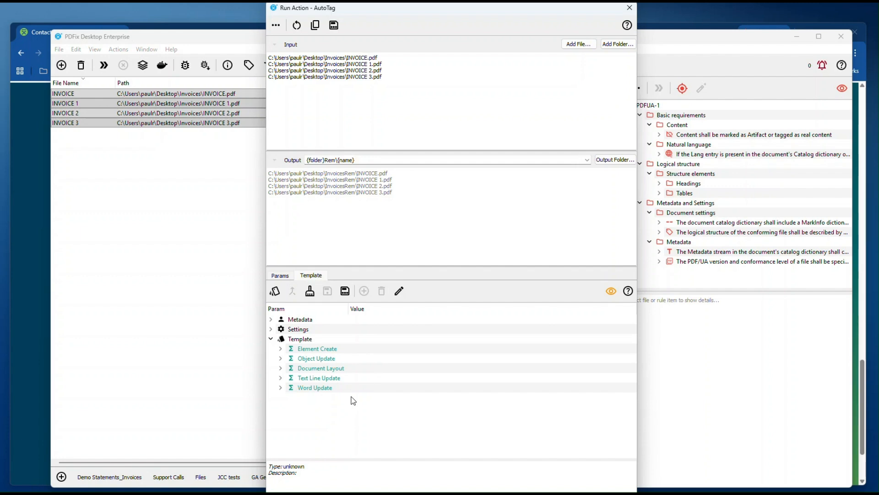
left_click(573, 494)
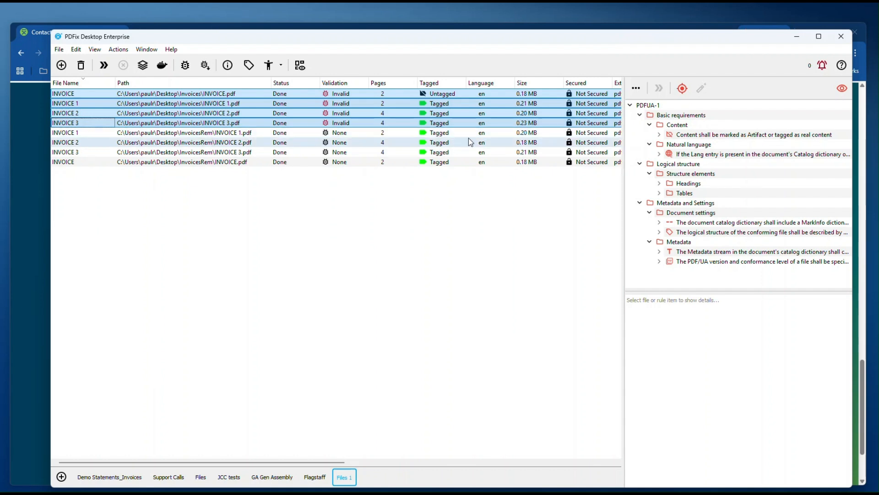
Step: Validate the four tagged invoices in the InvoicesRem folder and list the files under the failed Metadata rule
left_click(93, 133)
left_click(88, 161, "shift")
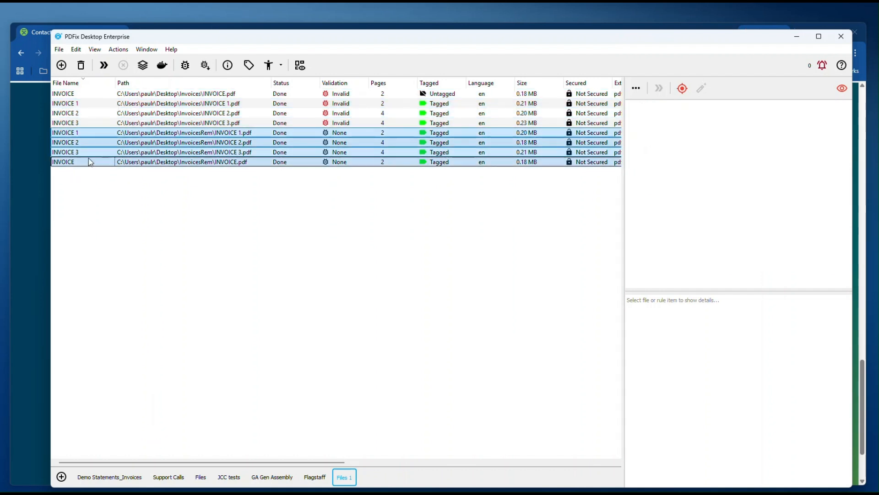
left_click(185, 69)
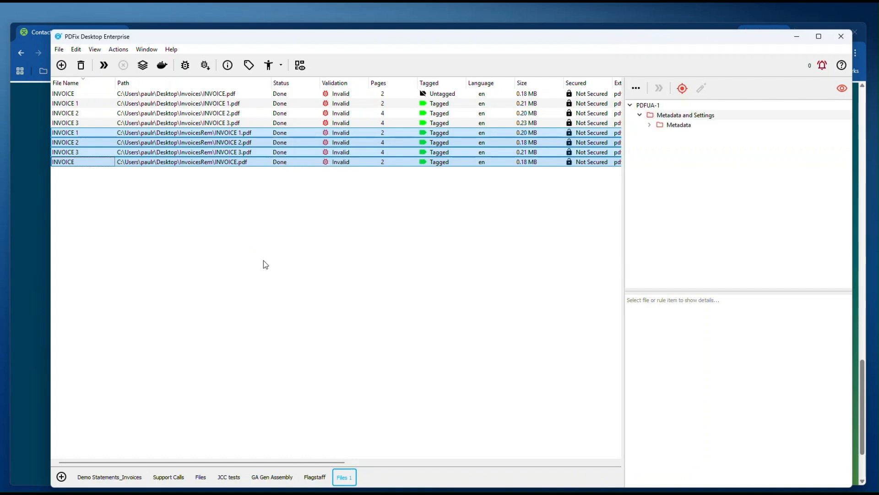
left_click(650, 125)
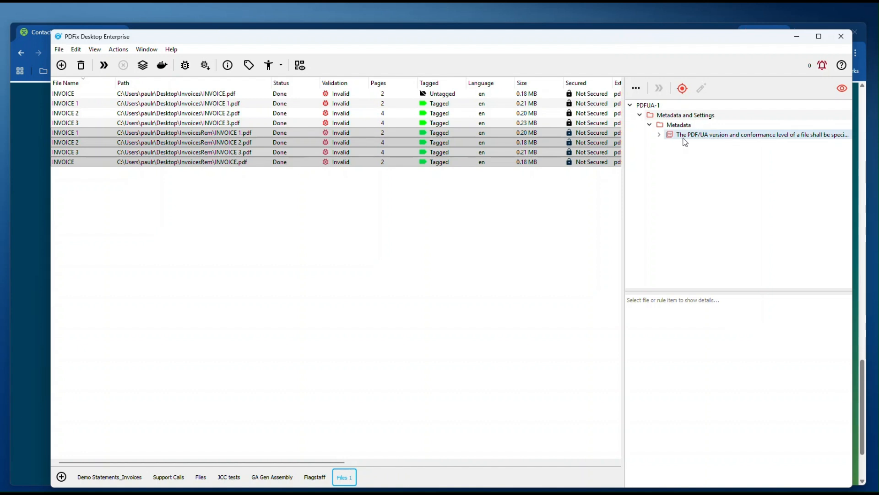
left_click(658, 135)
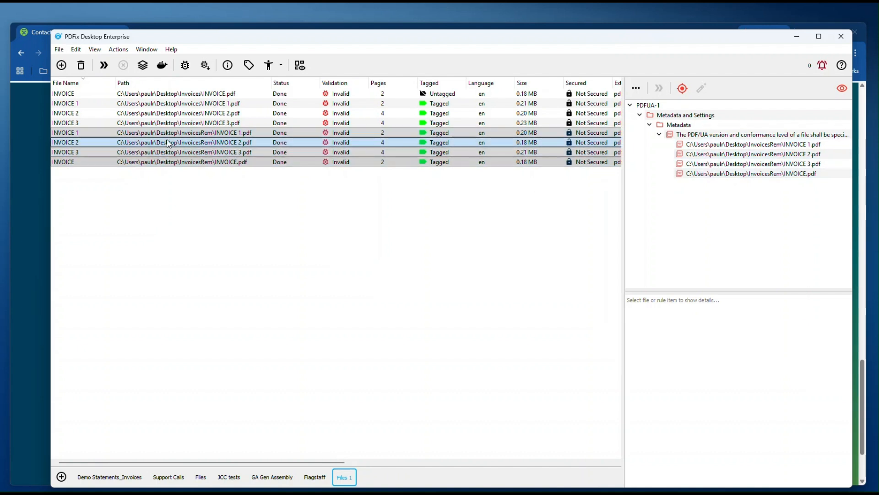
left_click(98, 134)
left_click(95, 159, "shift")
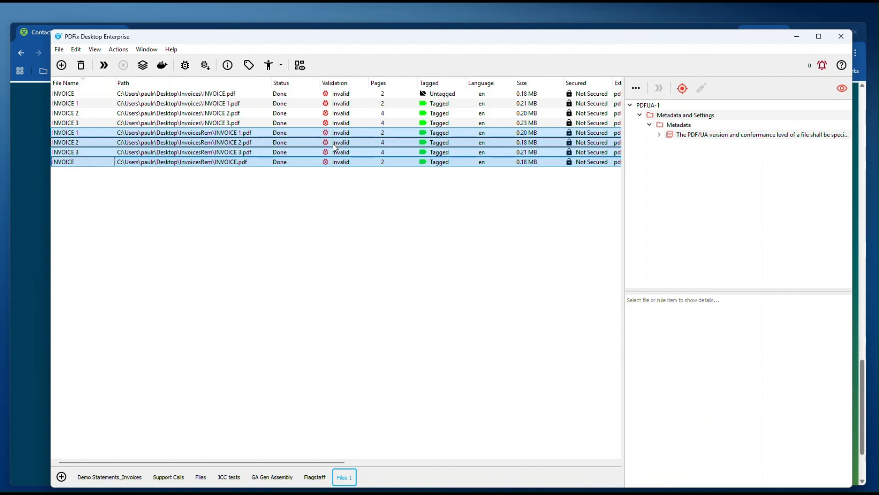
left_click(120, 51)
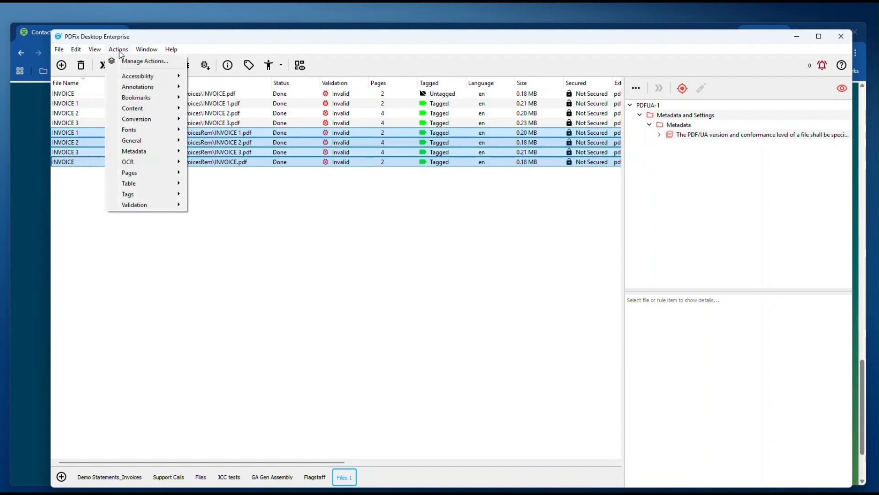
mouse_move(137, 151)
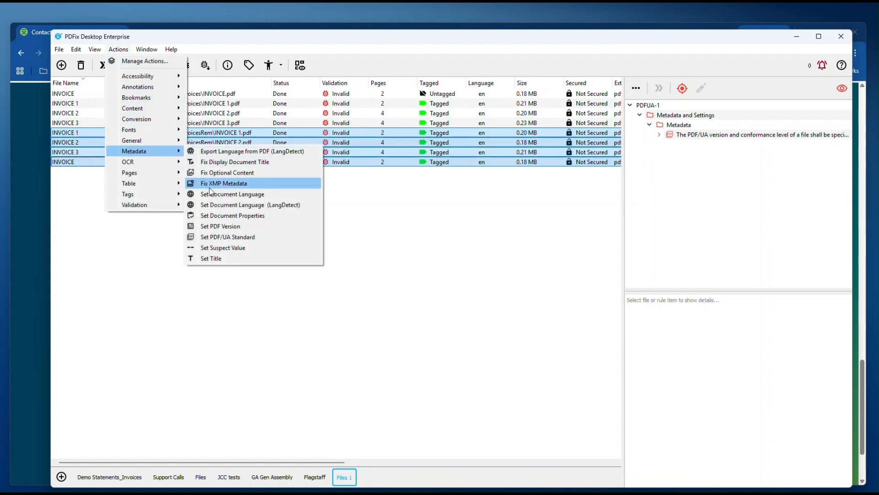
left_click(257, 238)
Step: Fix the PDF/UA version error in the four InvoicesRem files by running Set PDF/UA Standard with Set PDF/UA-1 and the {folder}\{name}_output path
left_click_drag(89, 133, 89, 161)
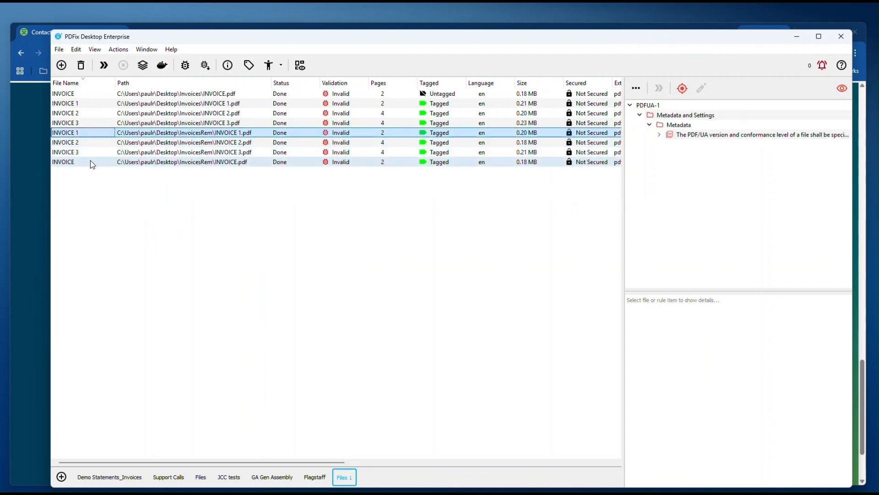
left_click(687, 135)
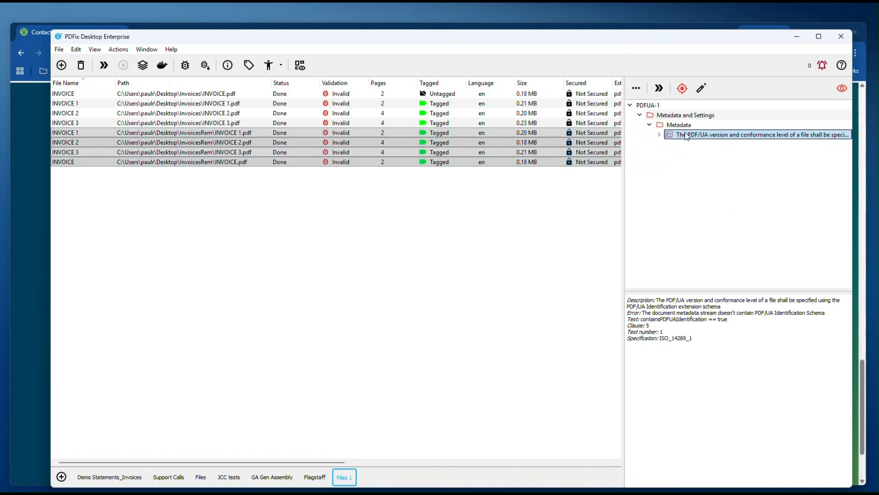
left_click(702, 90)
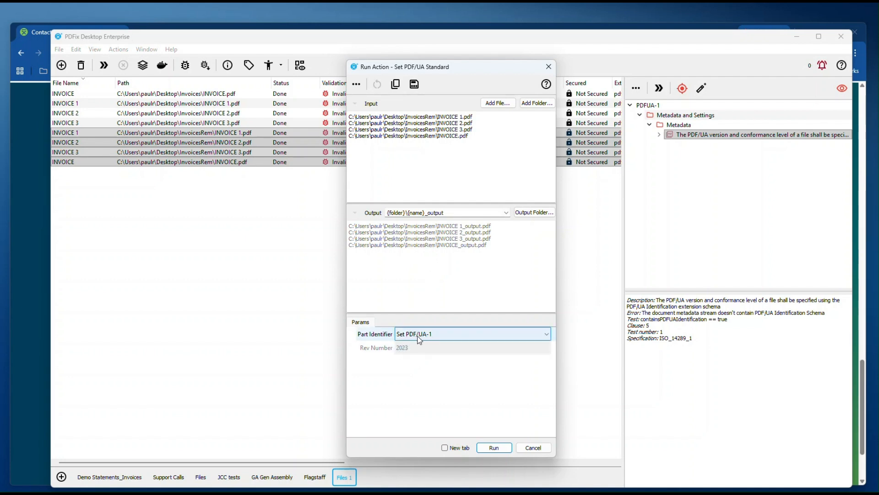
left_click(493, 448)
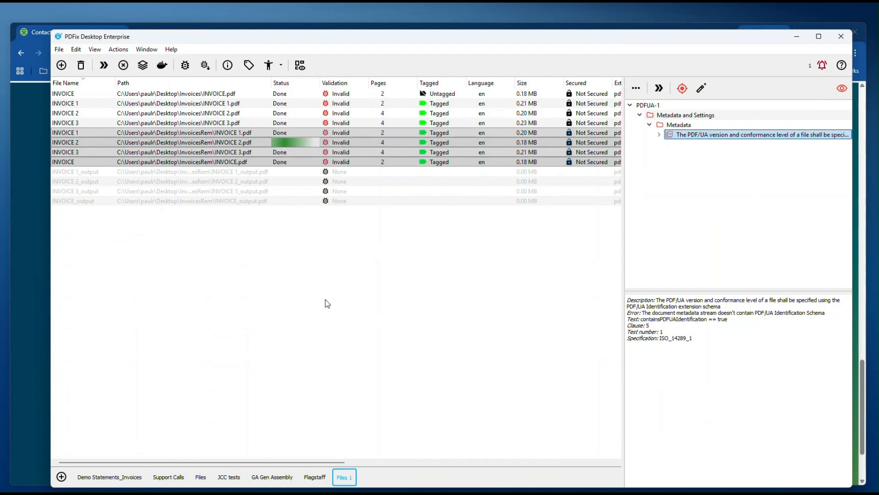
Step: Validate the four _output invoices in the InvoicesRem folder
left_click(86, 173)
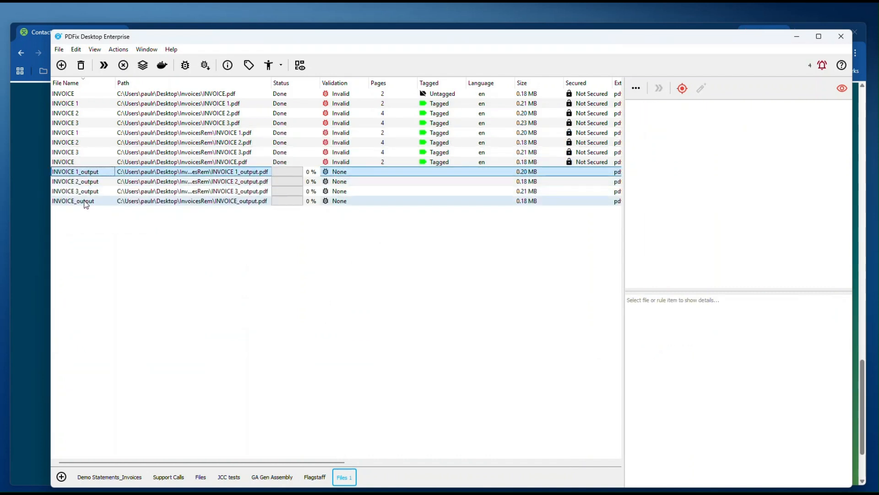
left_click(84, 202, "shift")
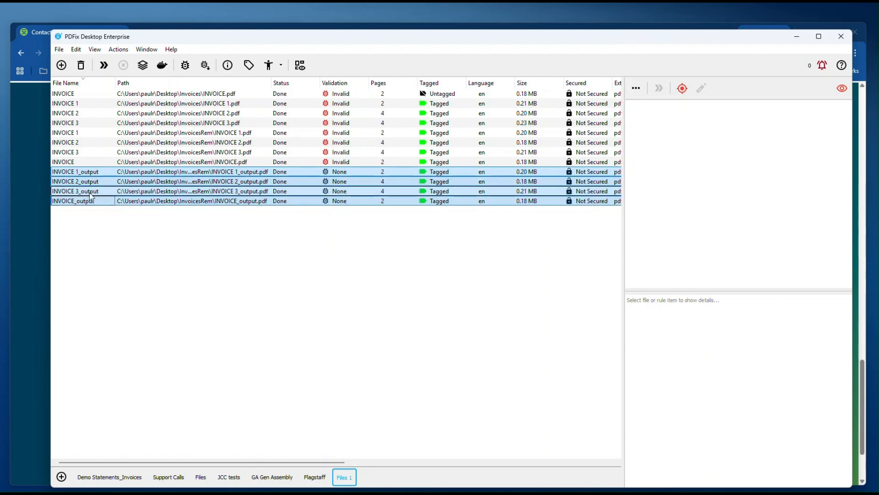
left_click(185, 65)
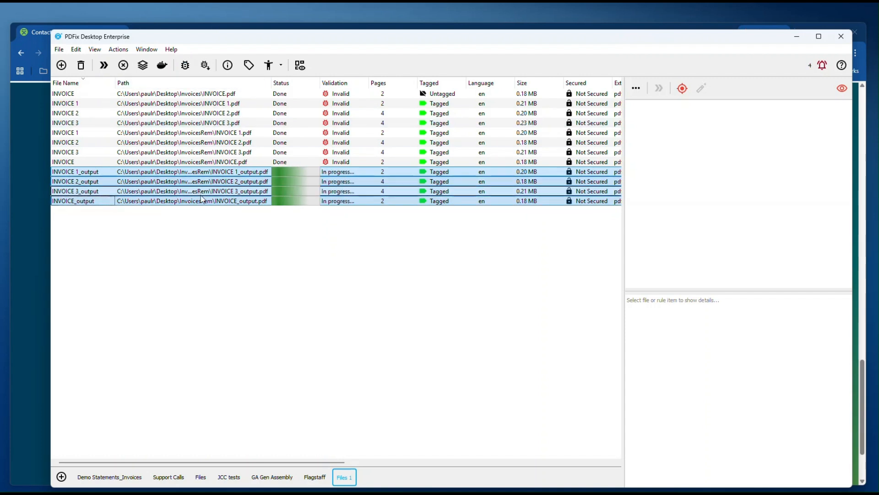